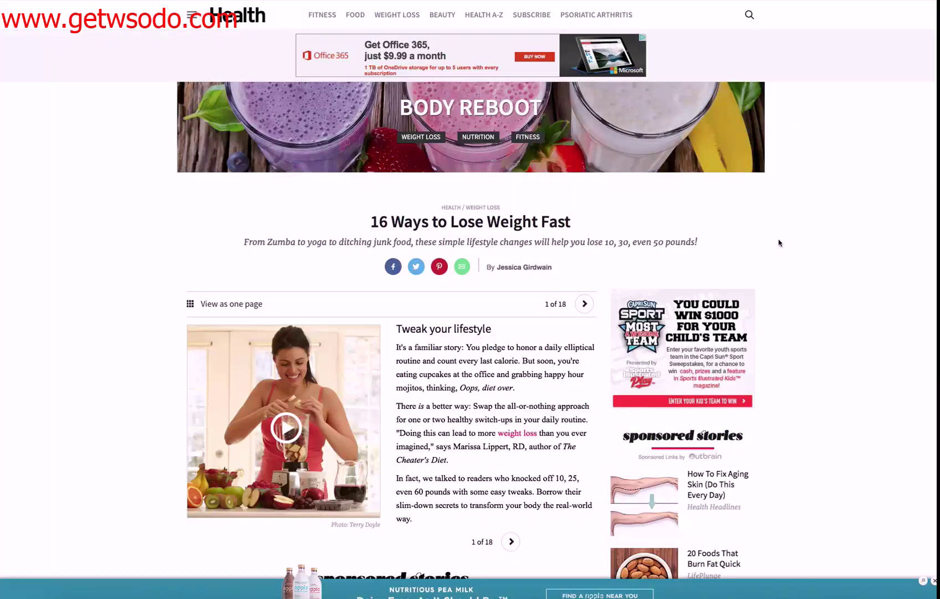
# Step: Examine the "16 Ways to Lose Weight Fast" article page, including its sponsored and related weight loss stories
pyautogui.scroll(-1, 778, 242)
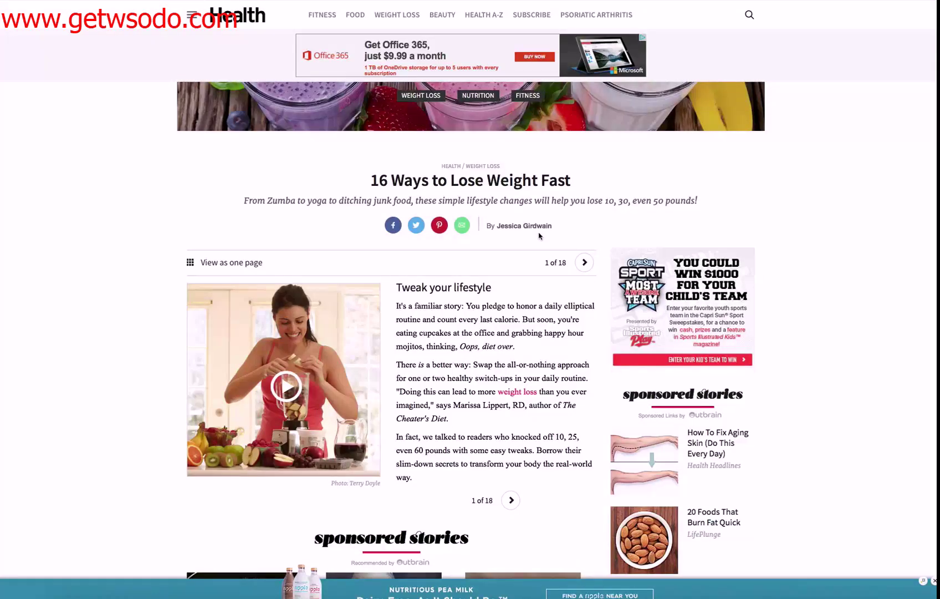
pyautogui.scroll(-7, 539, 236)
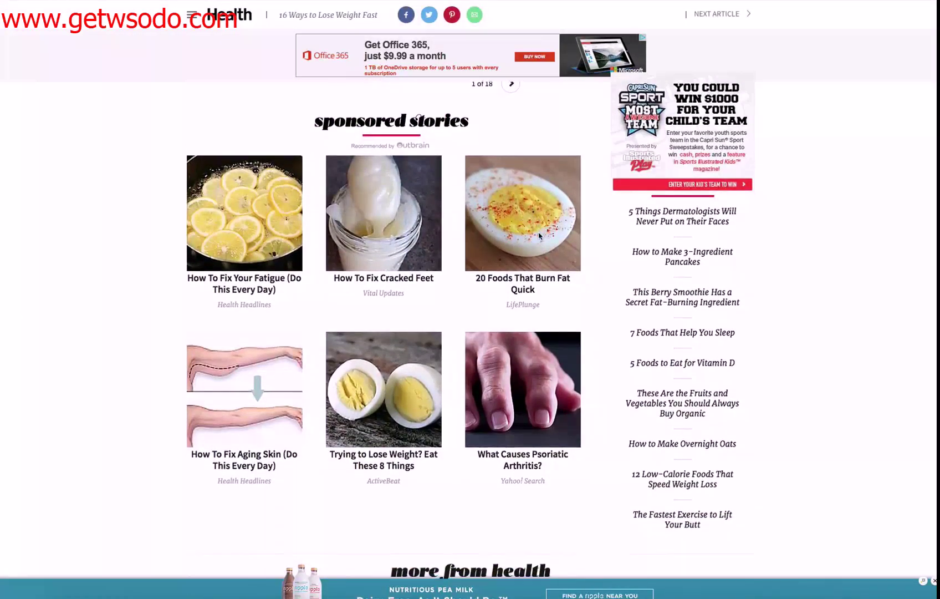
pyautogui.scroll(-8, 539, 236)
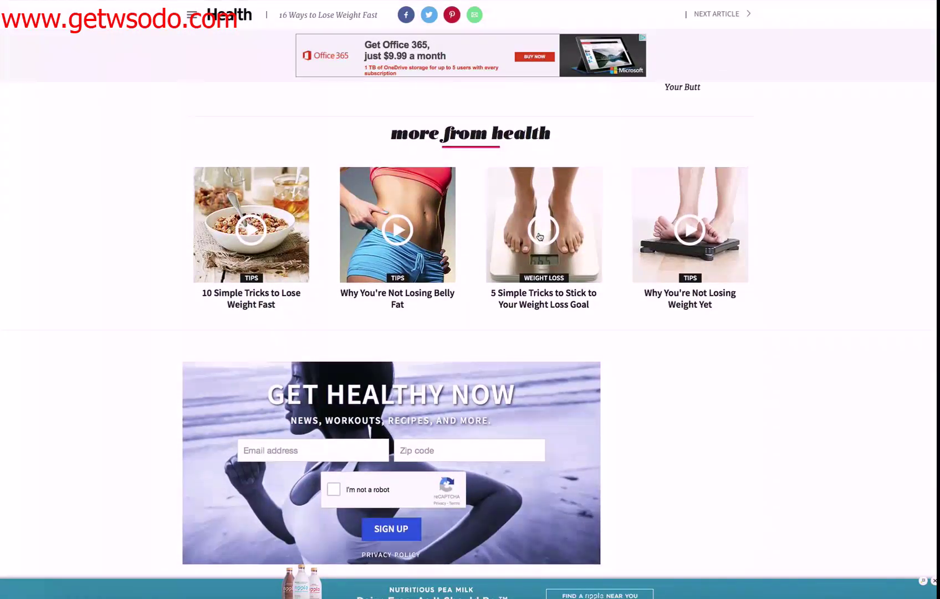
pyautogui.scroll(-10, 540, 236)
pyautogui.scroll(-13, 540, 237)
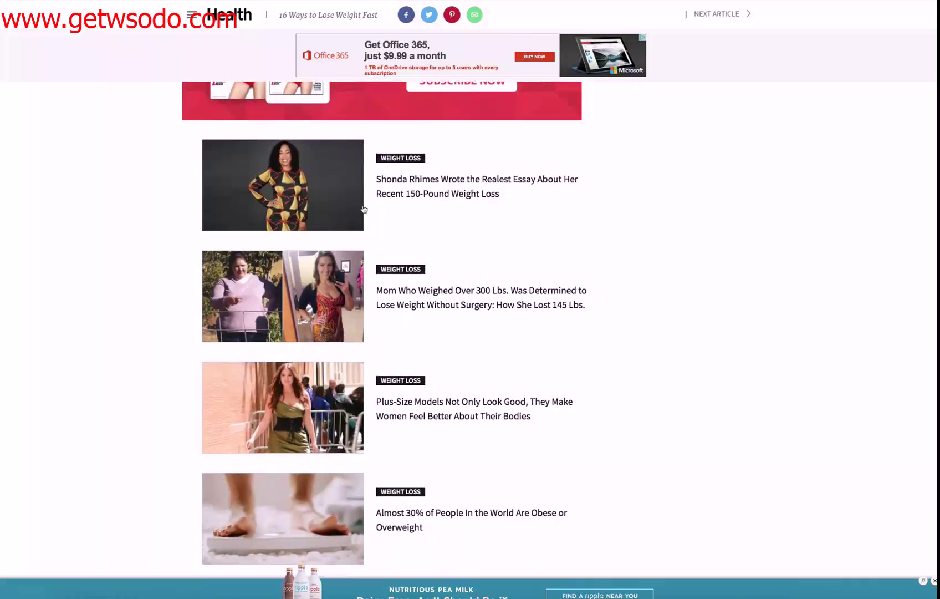
pyautogui.scroll(2, 403, 253)
pyautogui.scroll(20, 403, 254)
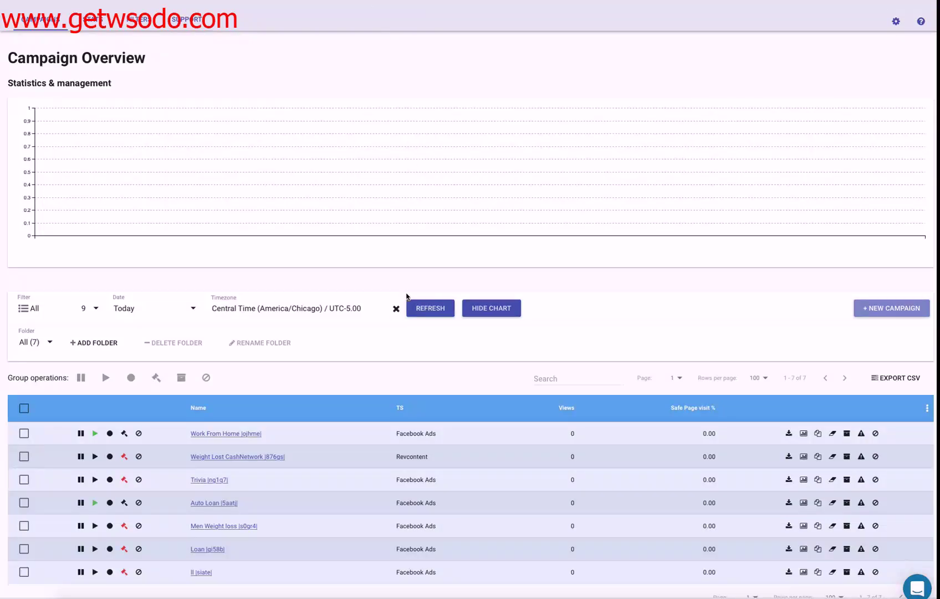
# Step: Start a new campaign titled "weight" with Facebook Ads as its traffic source
pyautogui.click(869, 311)
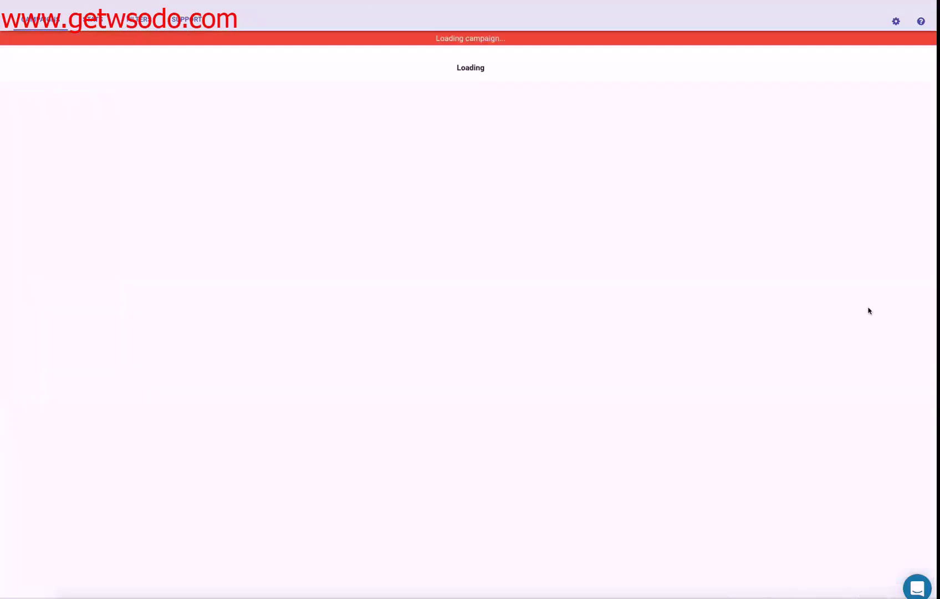
pyautogui.click(345, 99)
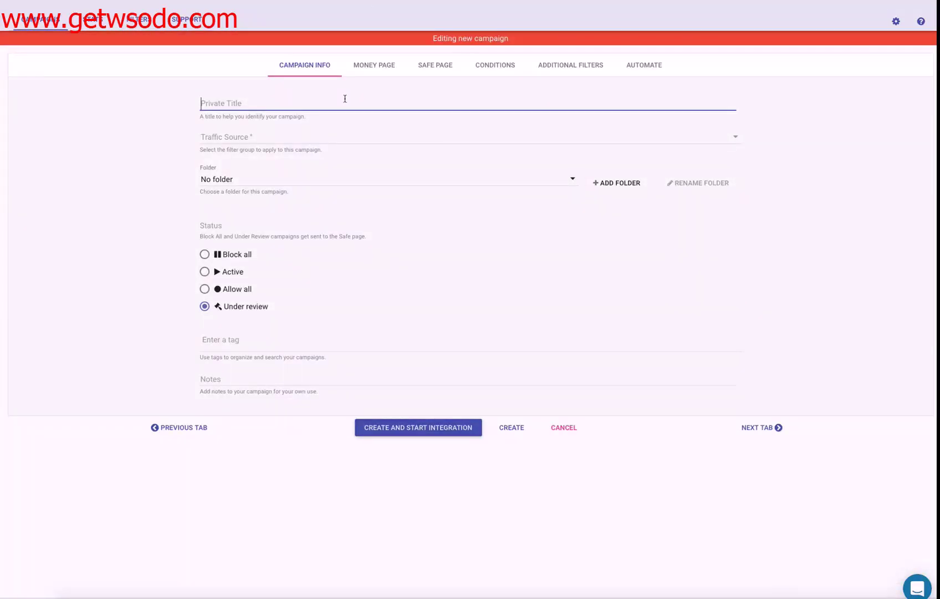
pyautogui.write('weight')
pyautogui.click(337, 136)
pyautogui.scroll(-6, 338, 171)
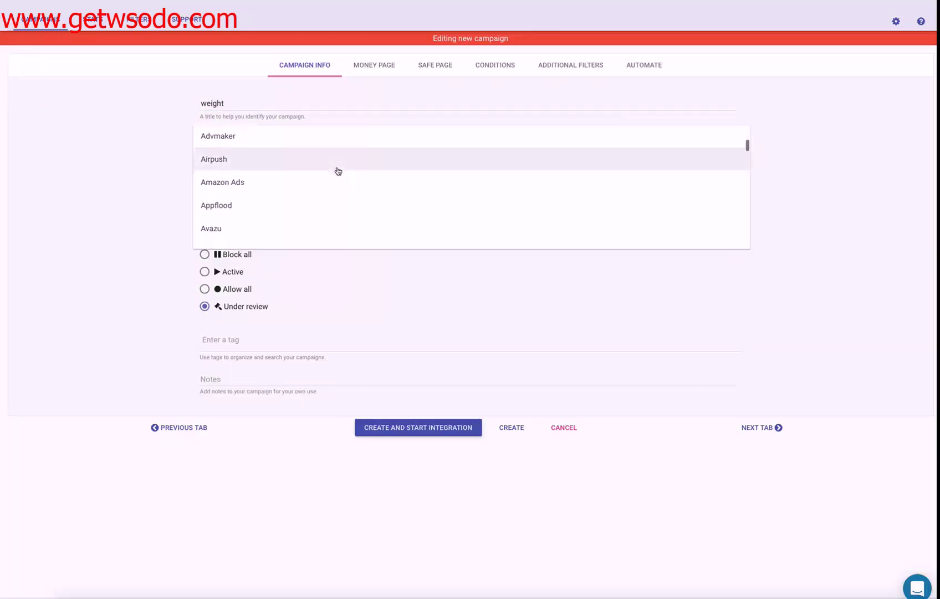
pyautogui.scroll(-5, 338, 171)
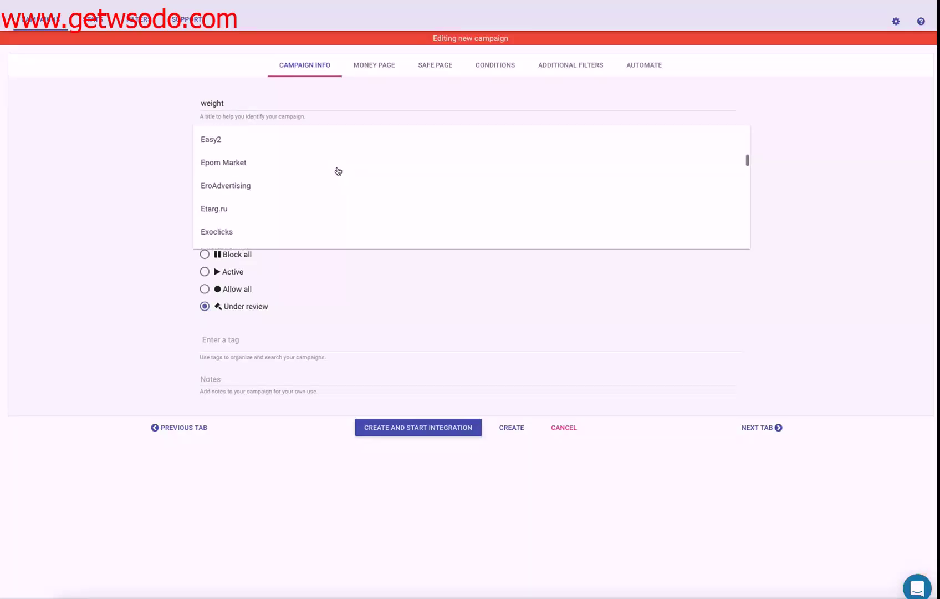
pyautogui.click(271, 161)
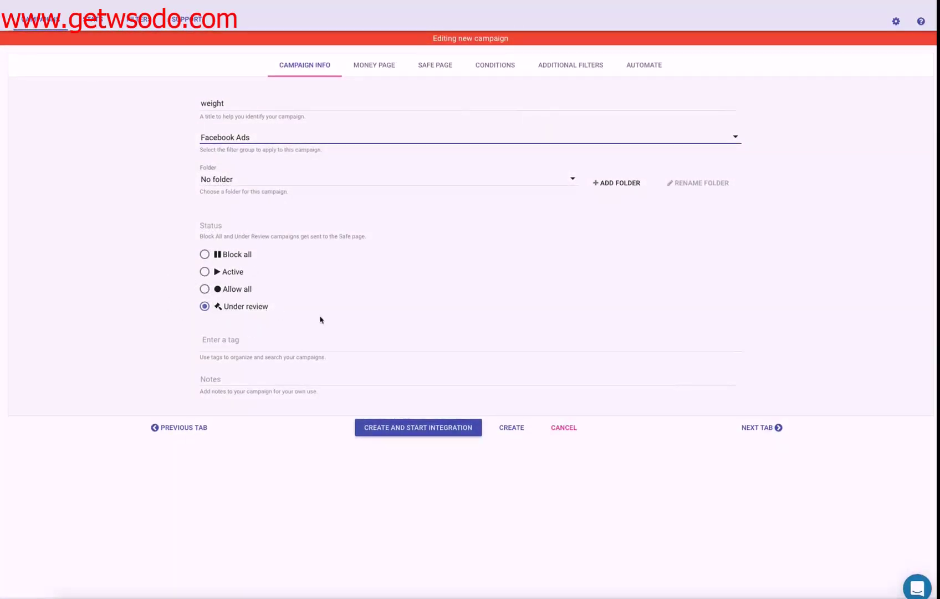
pyautogui.click(711, 428)
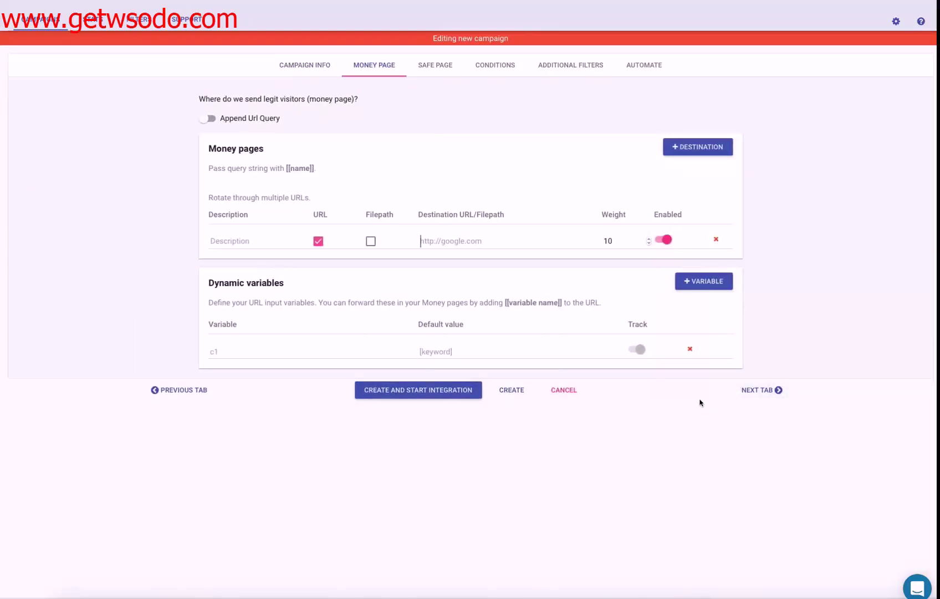
pyautogui.click(441, 239)
pyautogui.write('http')
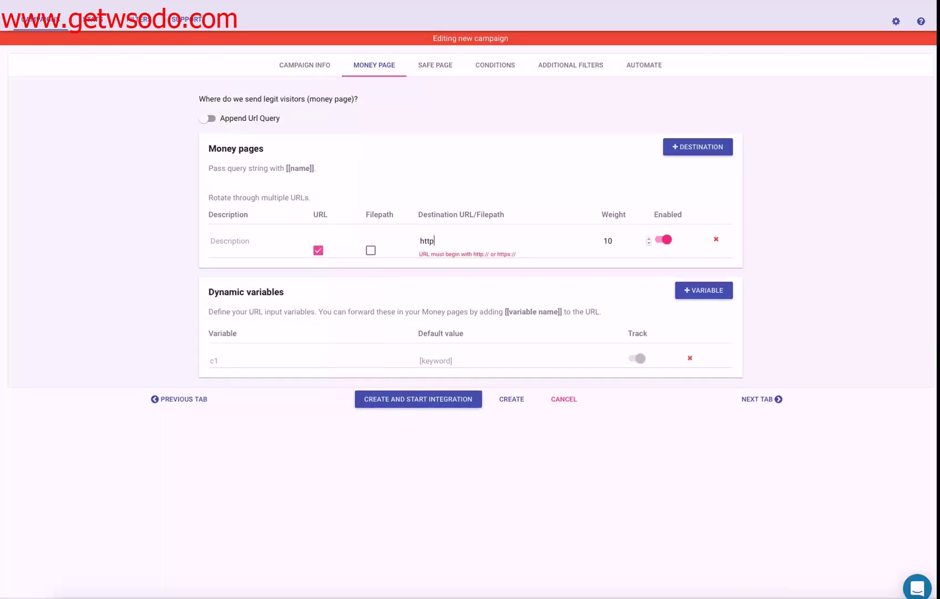
pyautogui.write(':blackhatpage.com')
pyautogui.click(437, 241)
pyautogui.write('//')
pyautogui.click(726, 390)
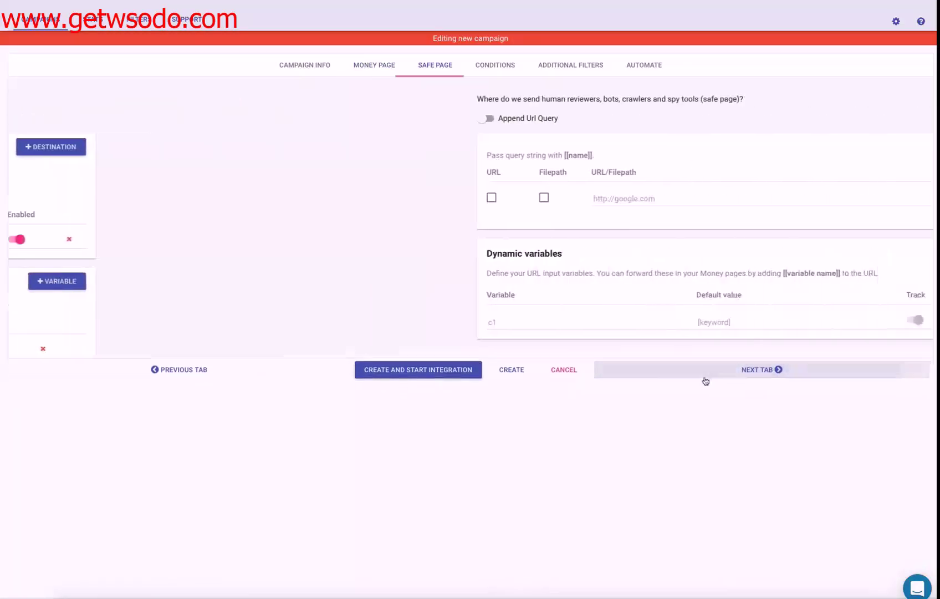
pyautogui.click(213, 198)
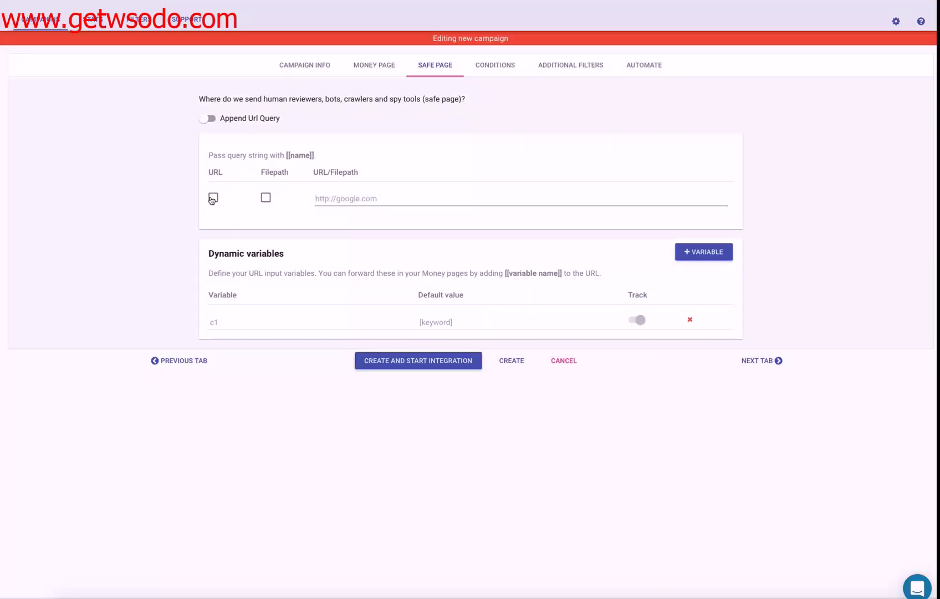
pyautogui.click(355, 199)
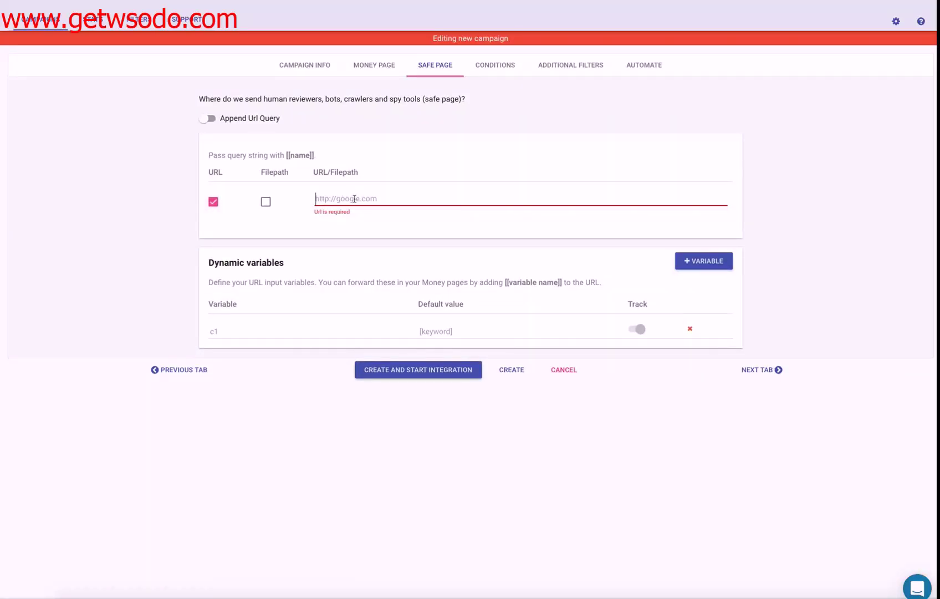
pyautogui.click(599, 2)
pyautogui.click(470, 2)
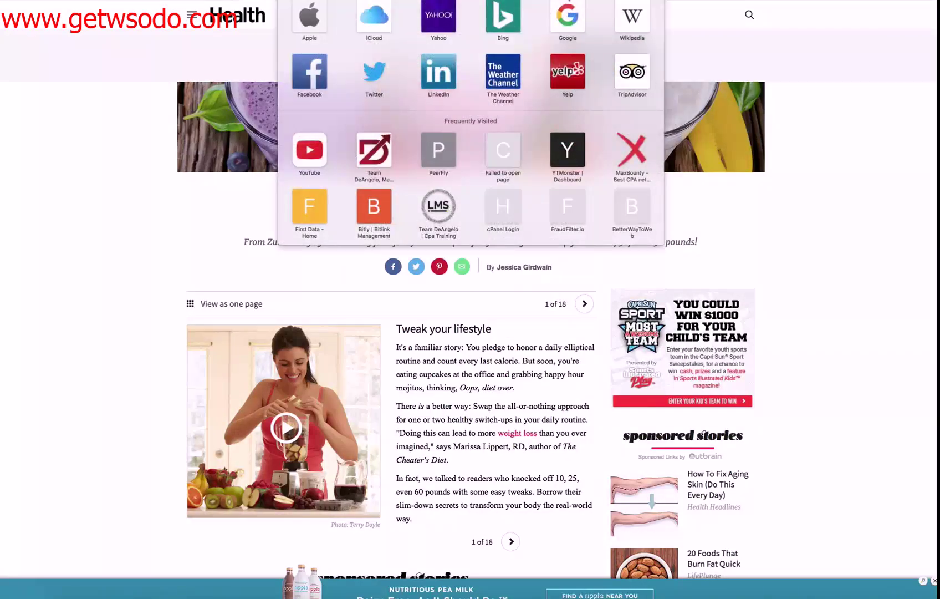
pyautogui.click(841, 83)
pyautogui.click(356, 1)
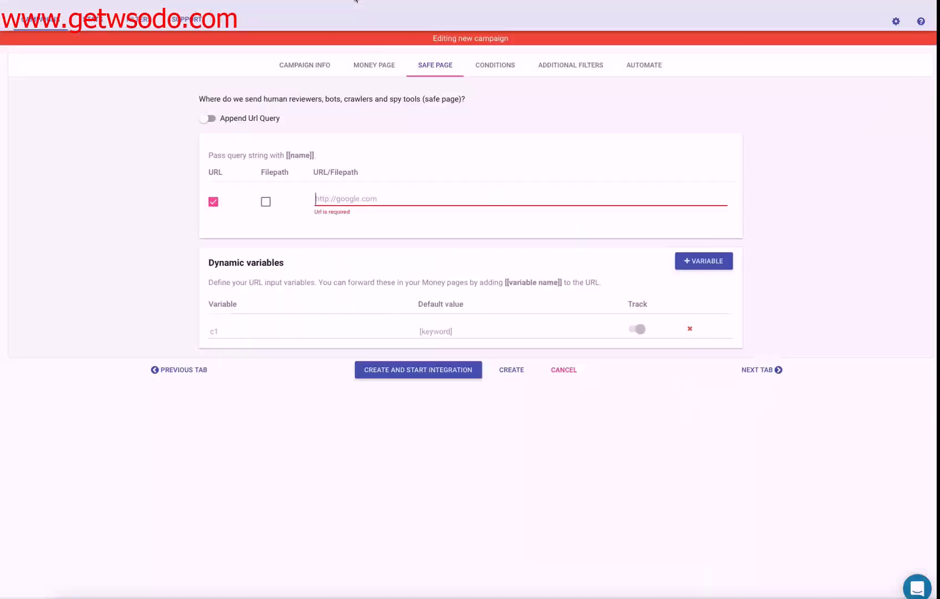
pyautogui.write('http://www.health.com/health/gallery/0,,20501331,00.html')
# Step: Skip the conditions and additional filters, and enable automatic campaign activation after 20 unique real visitors
pyautogui.click(704, 354)
pyautogui.click(768, 158)
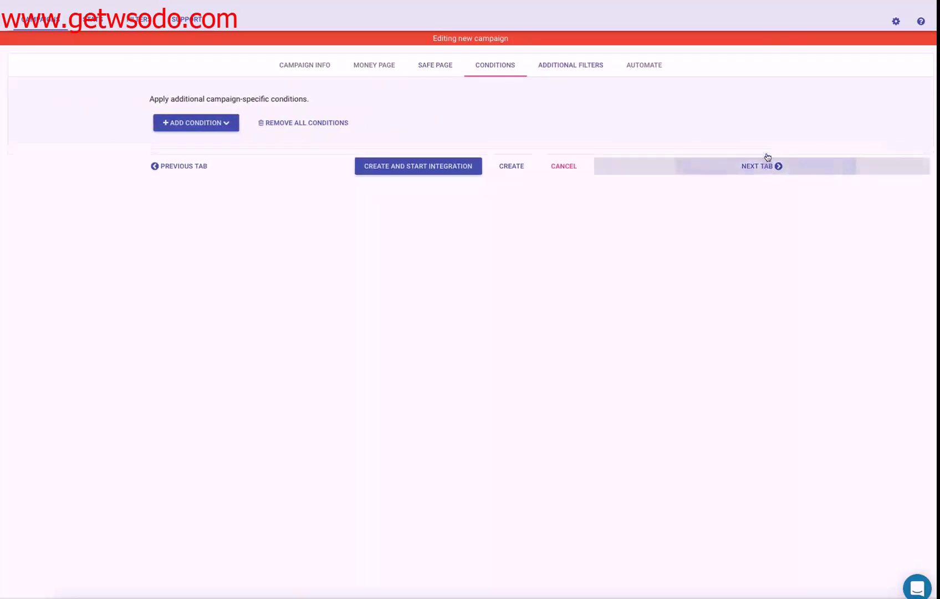
pyautogui.click(768, 157)
pyautogui.click(787, 384)
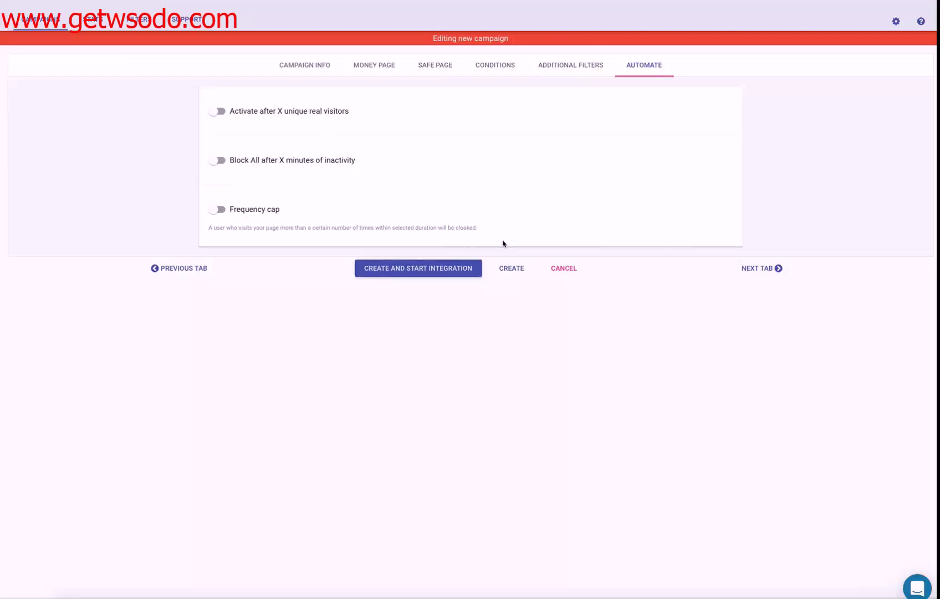
pyautogui.click(219, 111)
pyautogui.moveTo(214, 135); pyautogui.dragTo(198, 135)
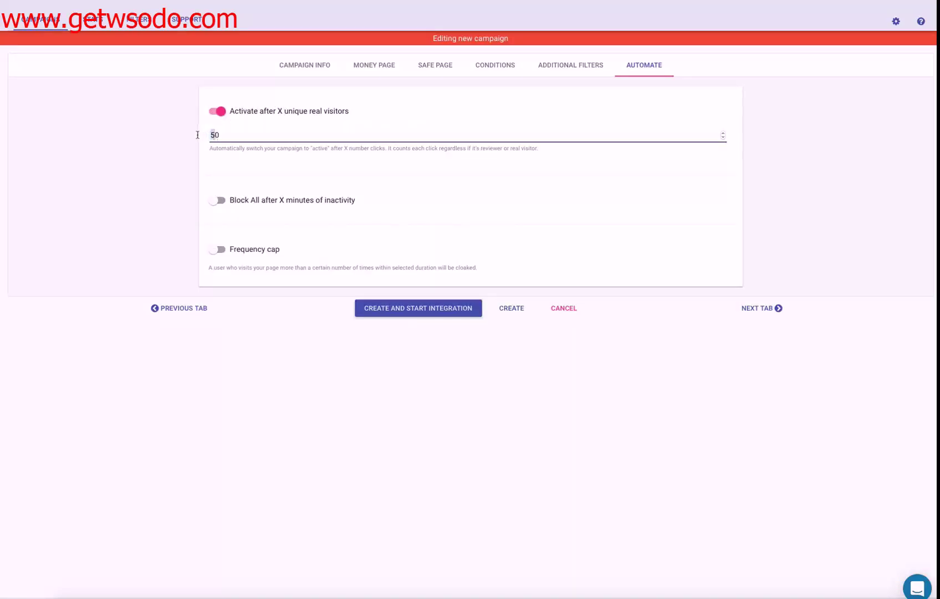
pyautogui.write('20')
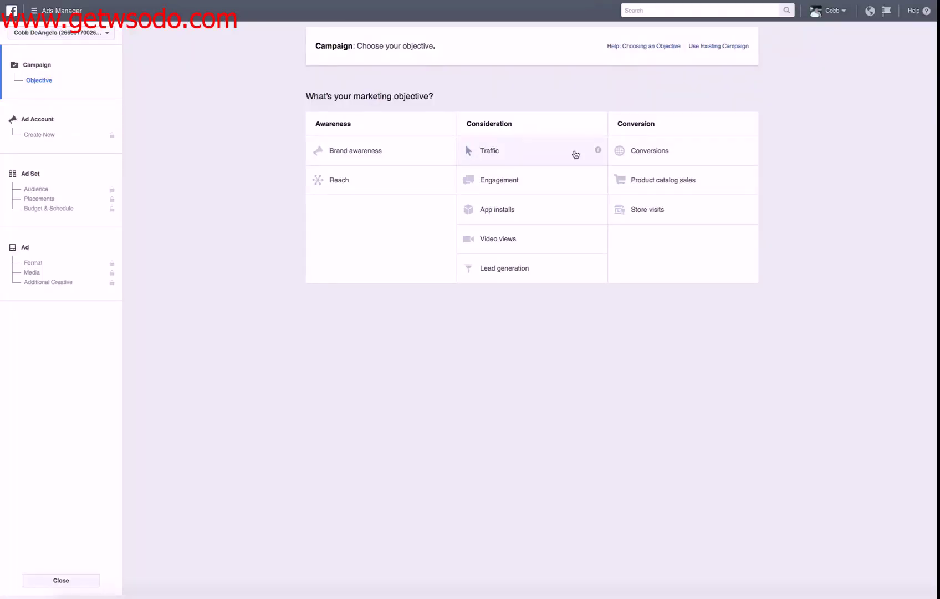
# Step: In Facebook Ads Manager, choose the Traffic objective and accept the default ad account country, currency and time zone
pyautogui.click(576, 155)
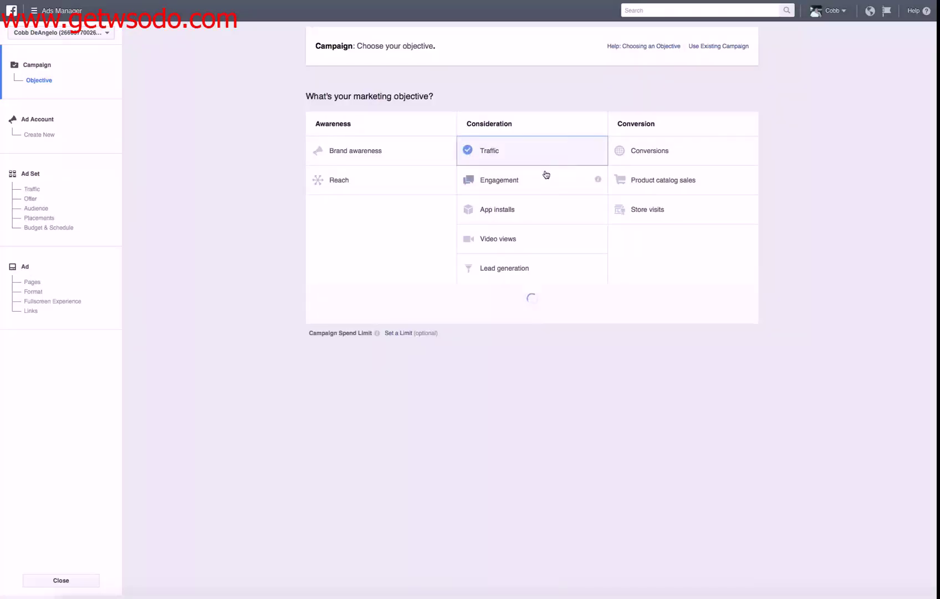
pyautogui.click(543, 435)
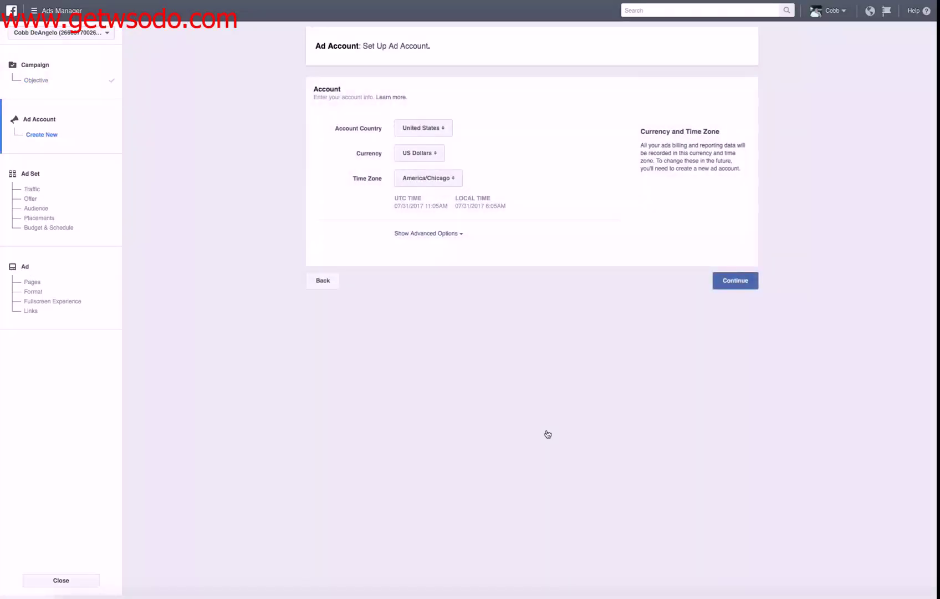
pyautogui.click(732, 281)
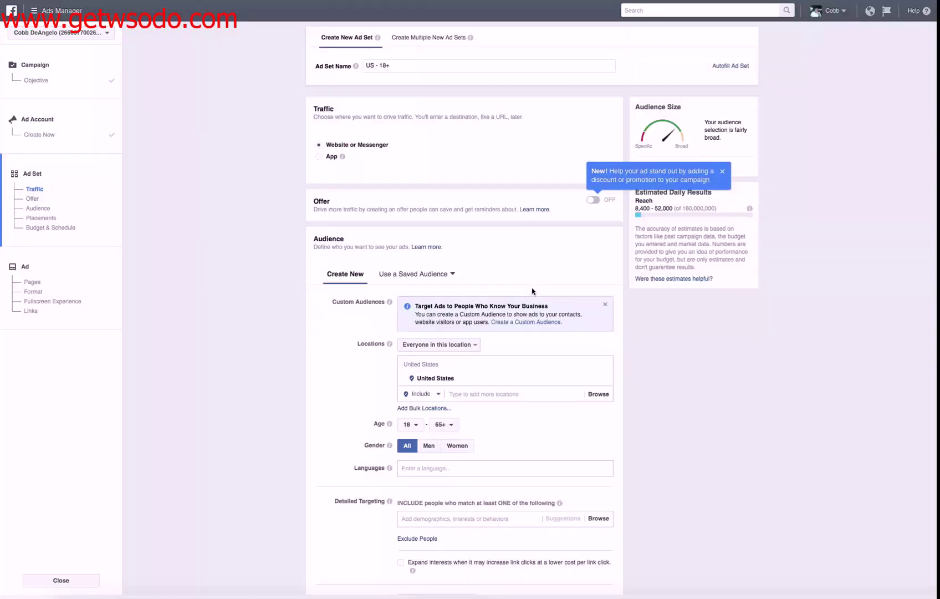
# Step: Expand the ad set's charging options under Budget & Schedule and try to choose Link Click (CPC)
pyautogui.scroll(-5, 497, 257)
pyautogui.scroll(-5, 554, 272)
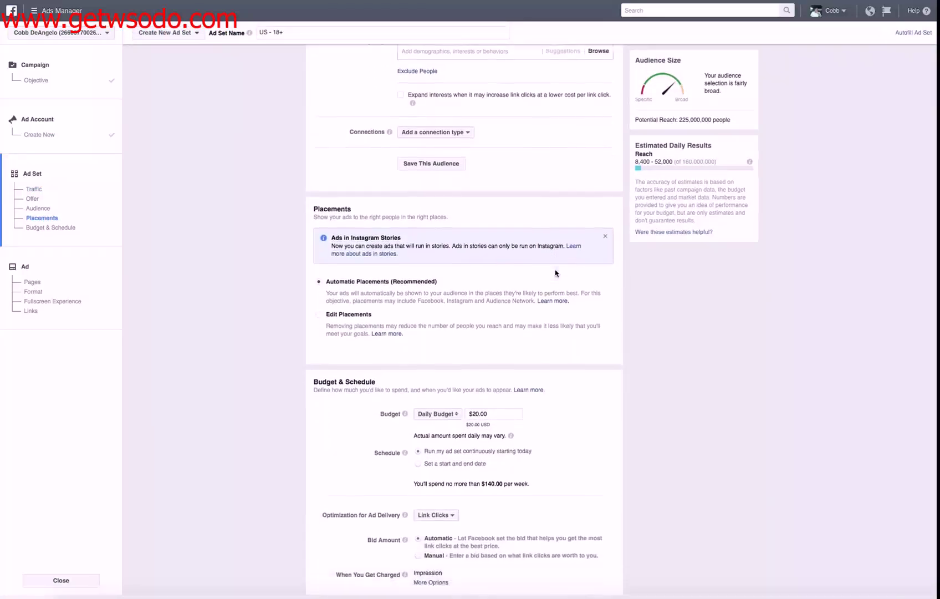
pyautogui.scroll(-1, 363, 288)
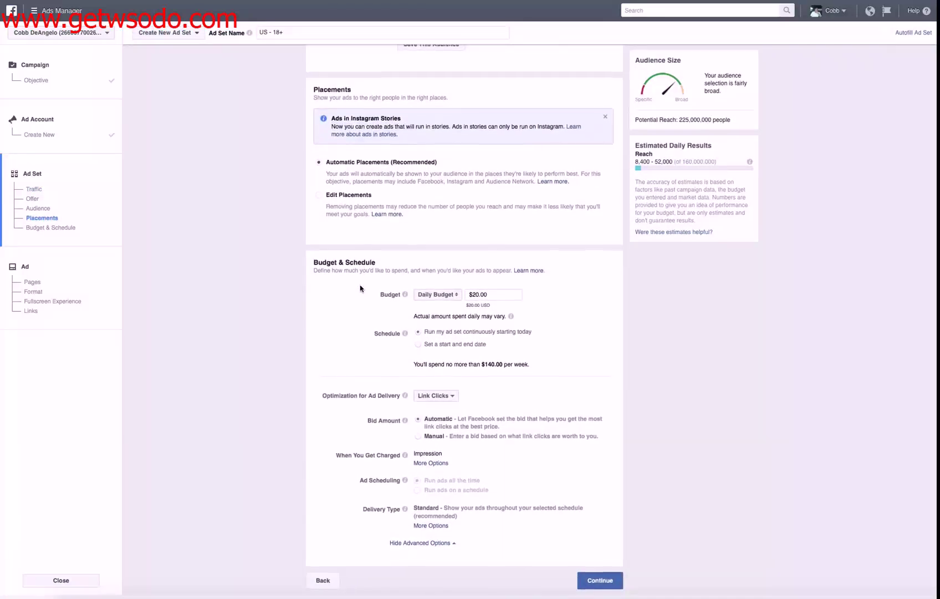
pyautogui.click(431, 462)
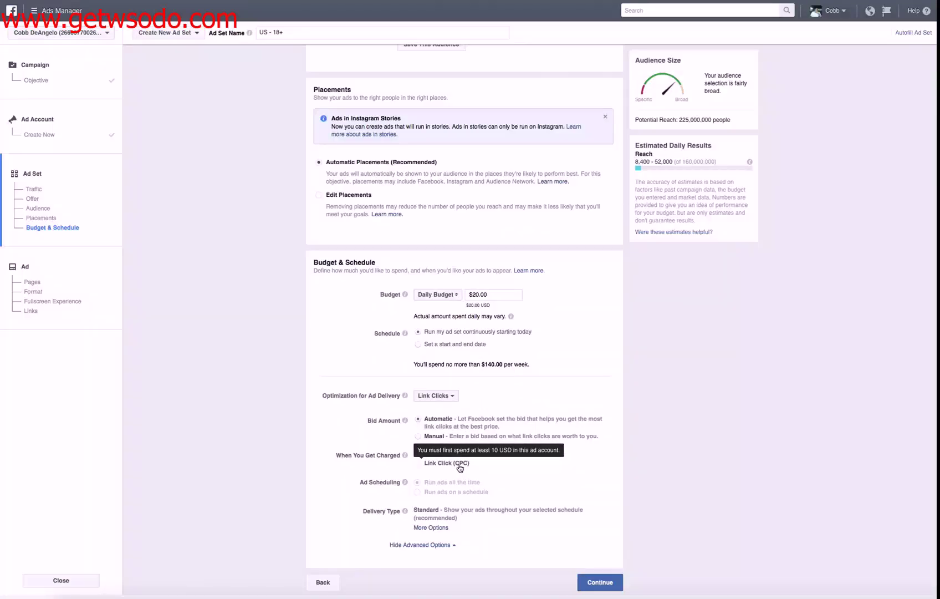
pyautogui.rightClick(460, 466)
pyautogui.click(424, 465)
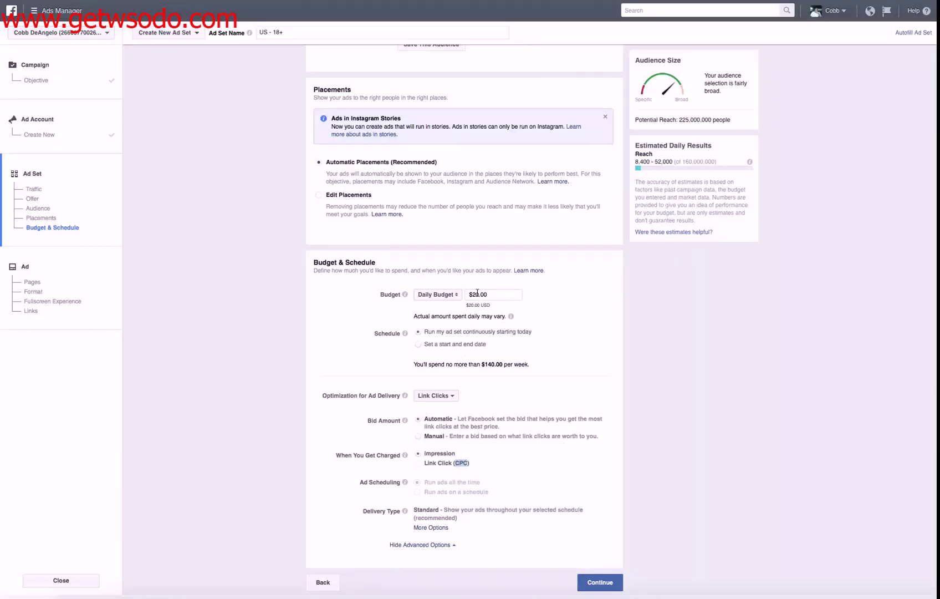
# Step: Review the ad set's audience, placement and budget settings, and continue to the ad creation with the defaults
pyautogui.scroll(8, 477, 292)
pyautogui.scroll(-7, 478, 292)
pyautogui.scroll(-2, 477, 292)
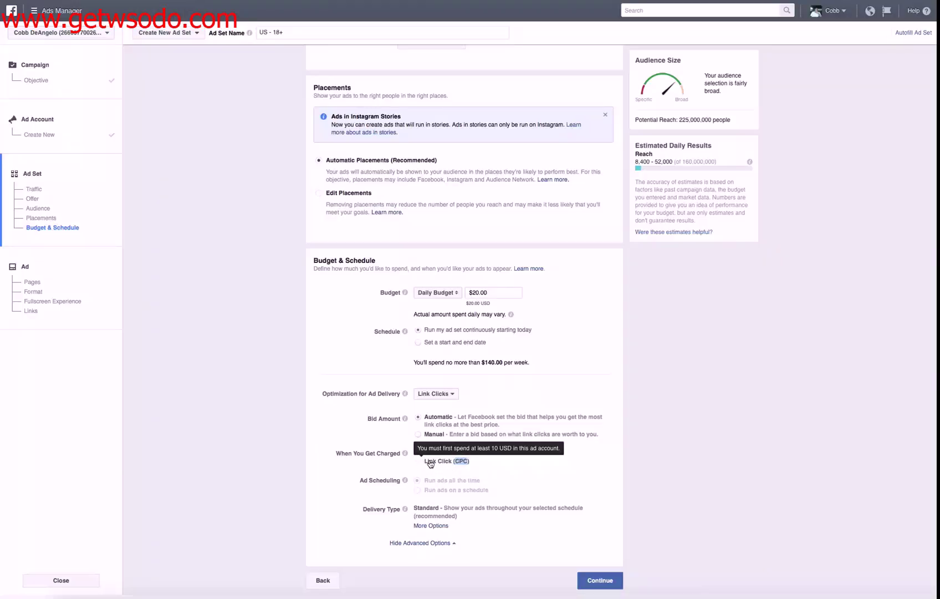
pyautogui.click(663, 452)
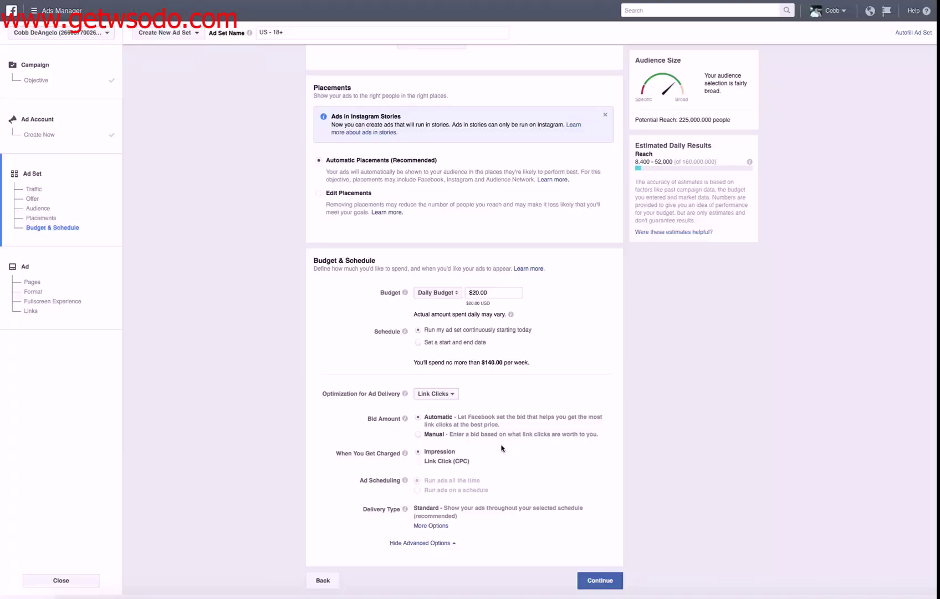
pyautogui.scroll(7, 499, 438)
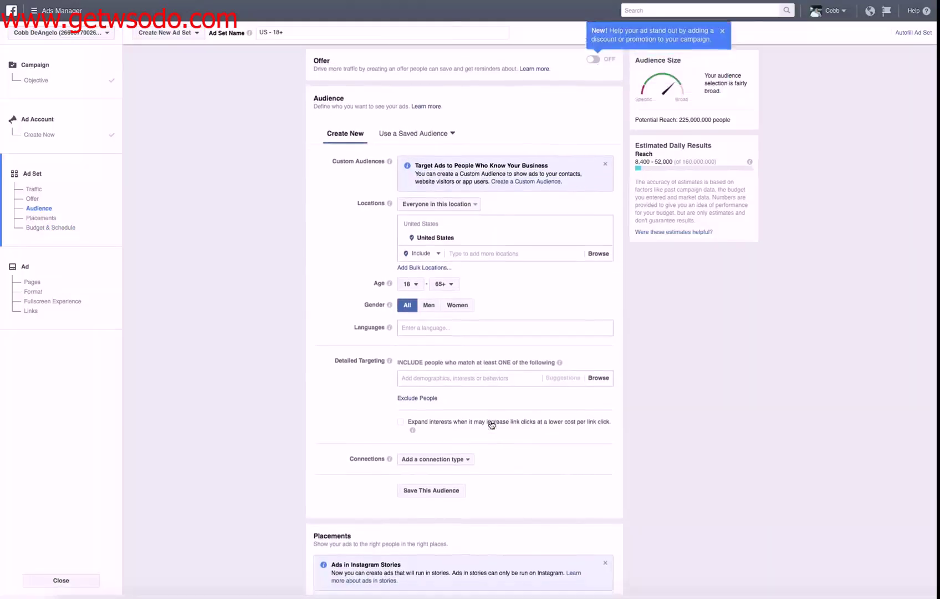
pyautogui.scroll(-8, 491, 424)
pyautogui.click(611, 580)
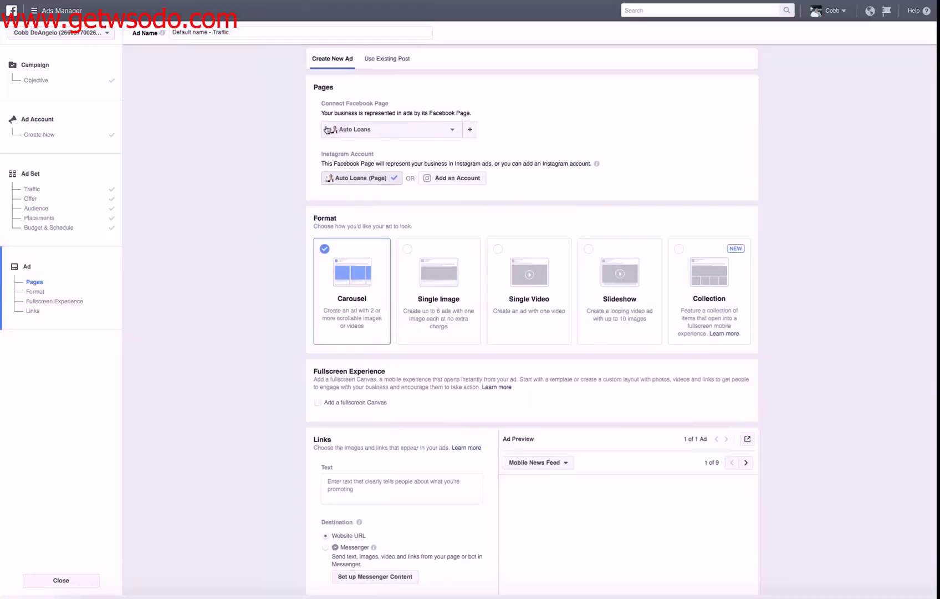
# Step: Look through the new ad's format and link options, and open its promotional text for editing
pyautogui.scroll(-3, 471, 169)
pyautogui.scroll(-3, 470, 169)
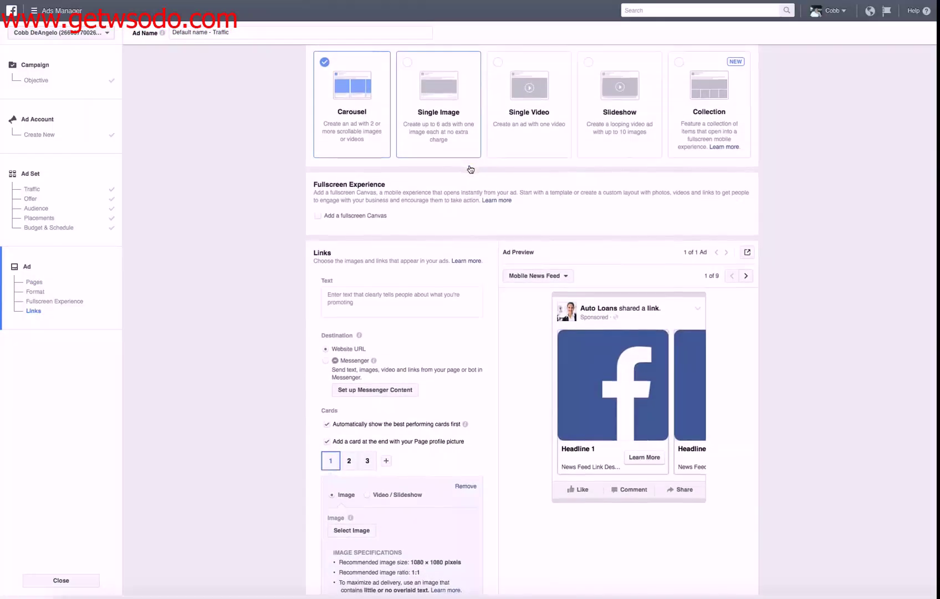
pyautogui.click(382, 162)
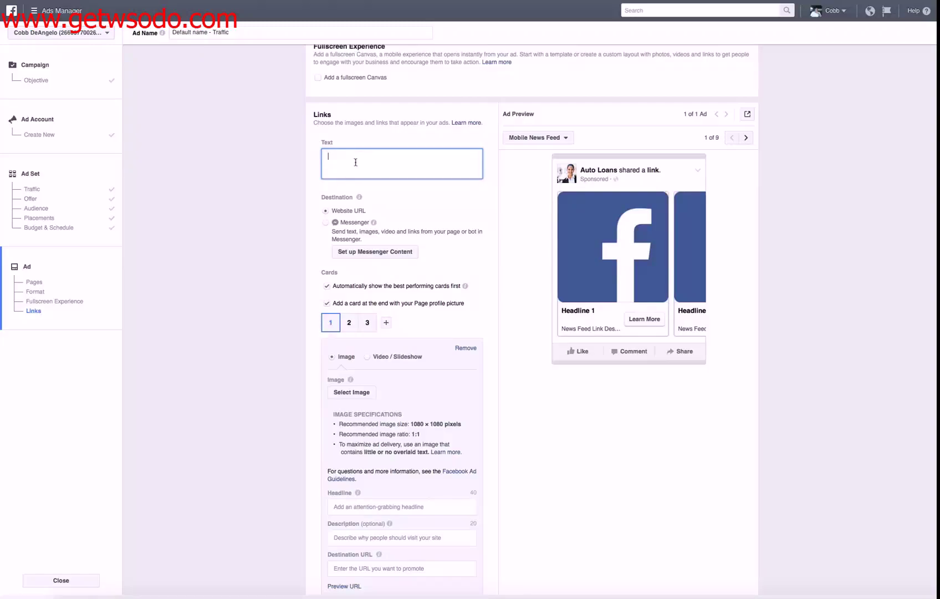
pyautogui.scroll(-1, 387, 178)
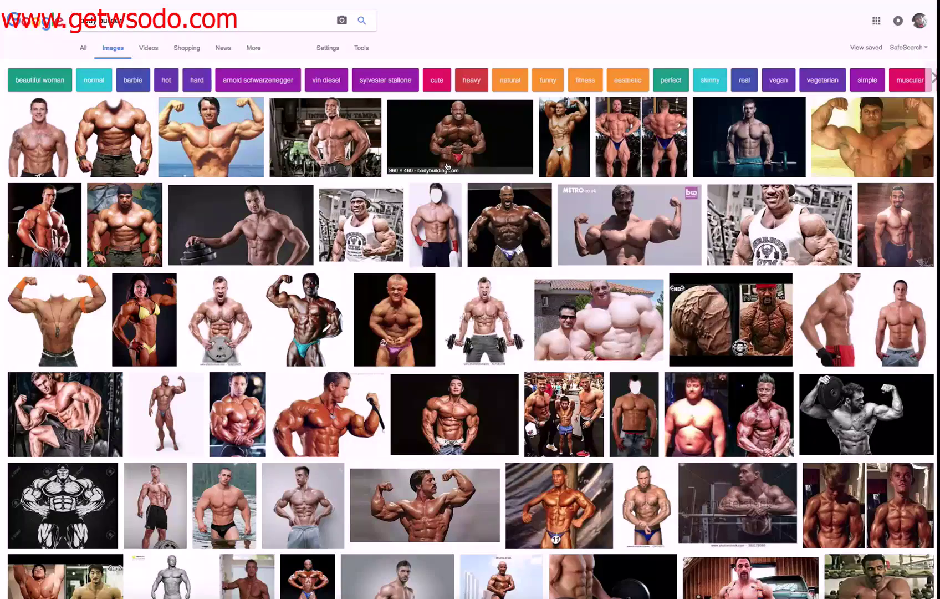
# Step: Look through the body builder image results in Google Images for possible ad pictures
pyautogui.scroll(-3, 447, 165)
pyautogui.scroll(-2, 447, 165)
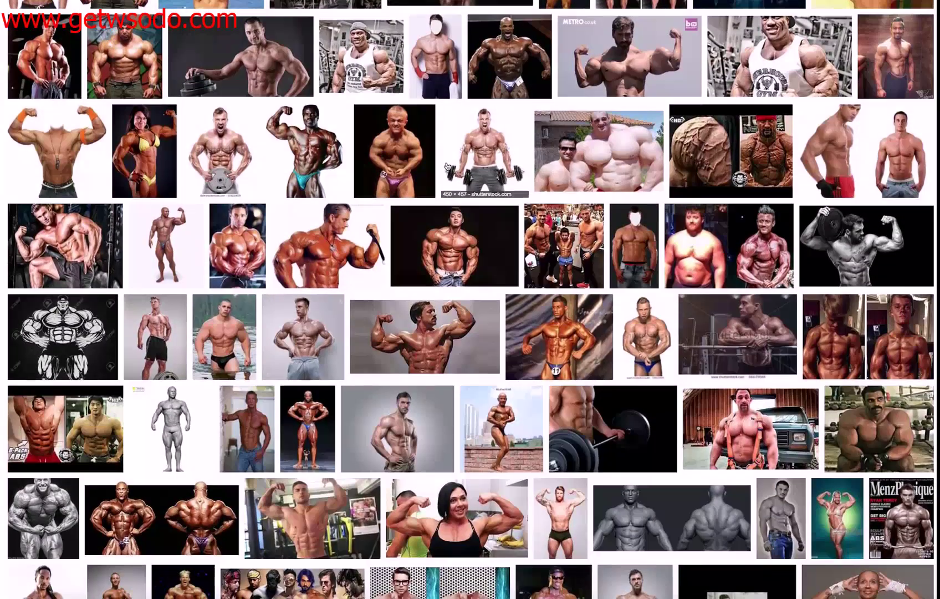
pyautogui.scroll(5, 410, 139)
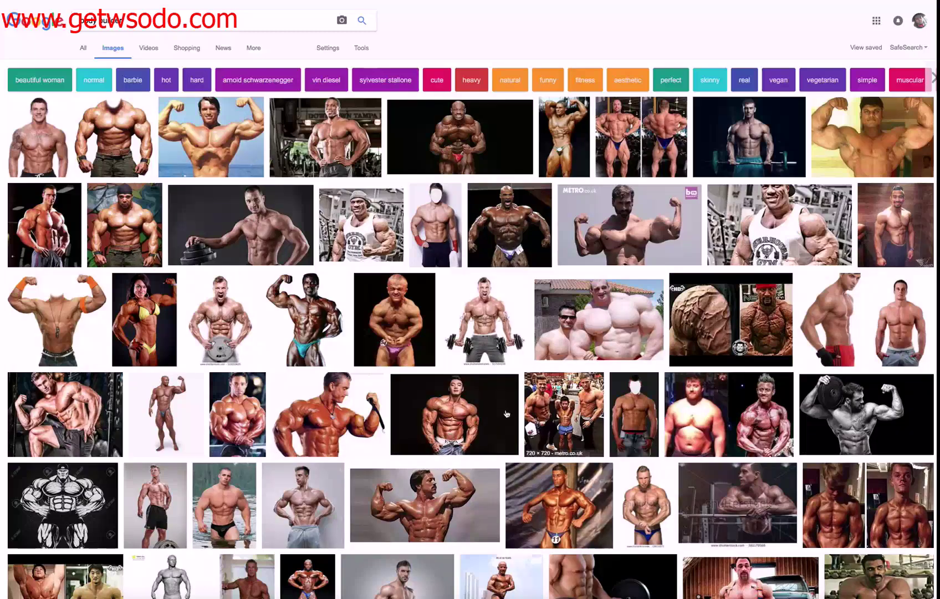
# Step: Search Google Images for "work out buddy" and look through the resulting pictures
pyautogui.tripleClick(157, 22)
pyautogui.press('BackSpace')
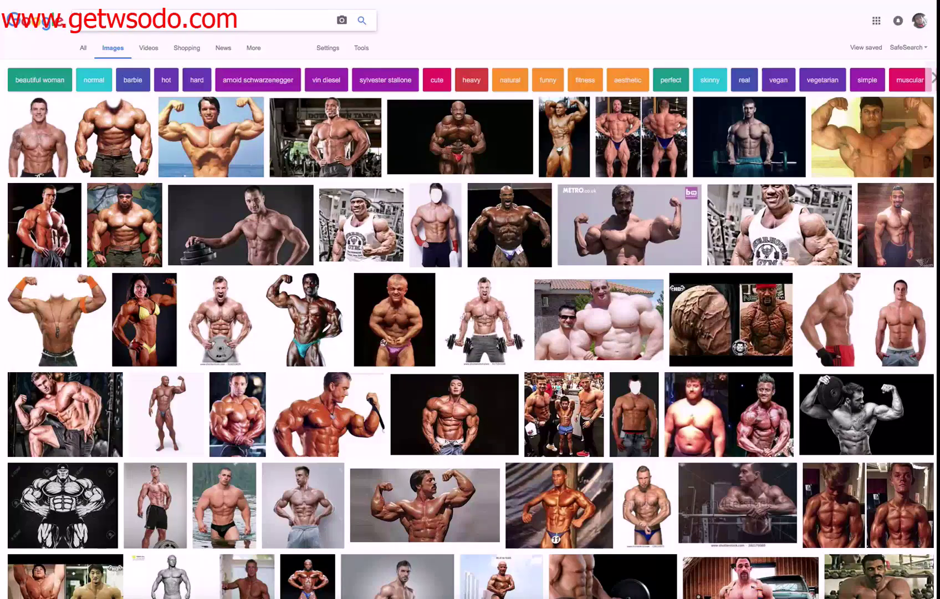
pyautogui.write('world')
pyautogui.write(' out buddy')
pyautogui.press('Return')
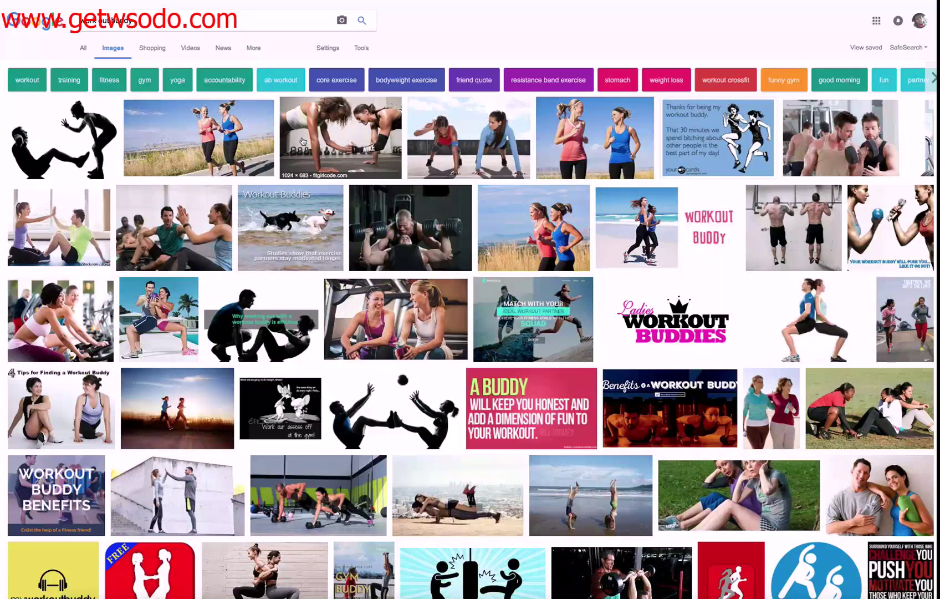
pyautogui.scroll(-2, 296, 143)
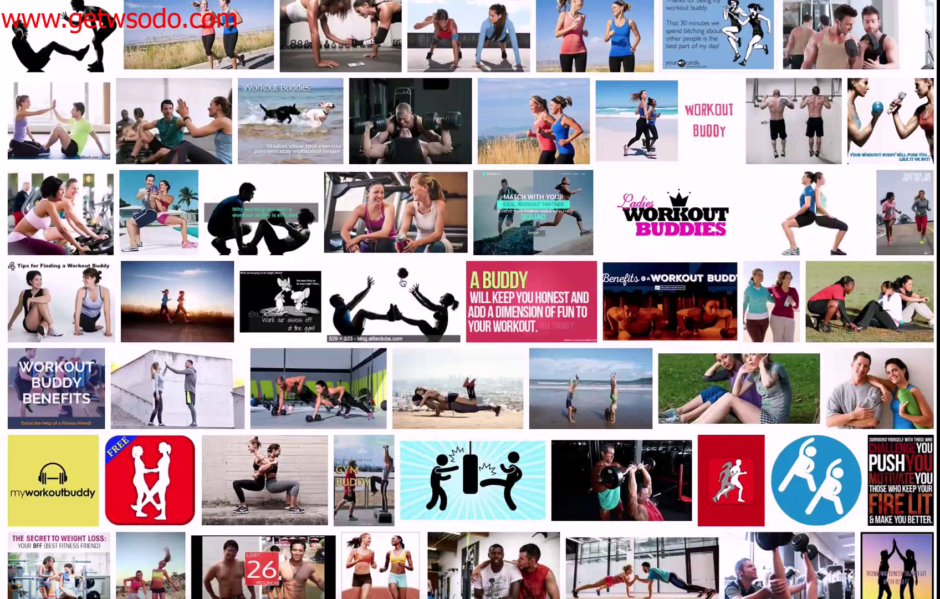
pyautogui.scroll(1, 336, 179)
pyautogui.scroll(1, 336, 179)
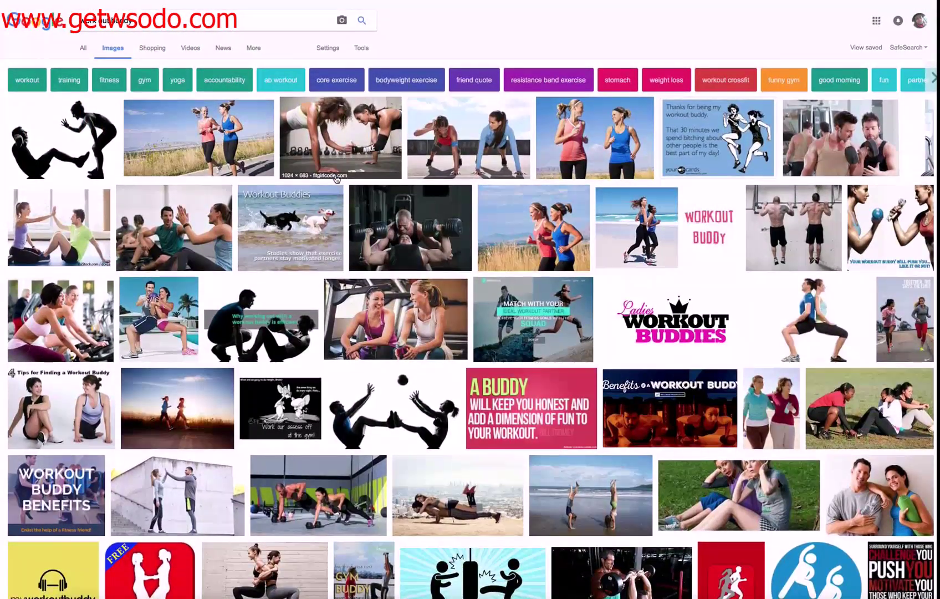